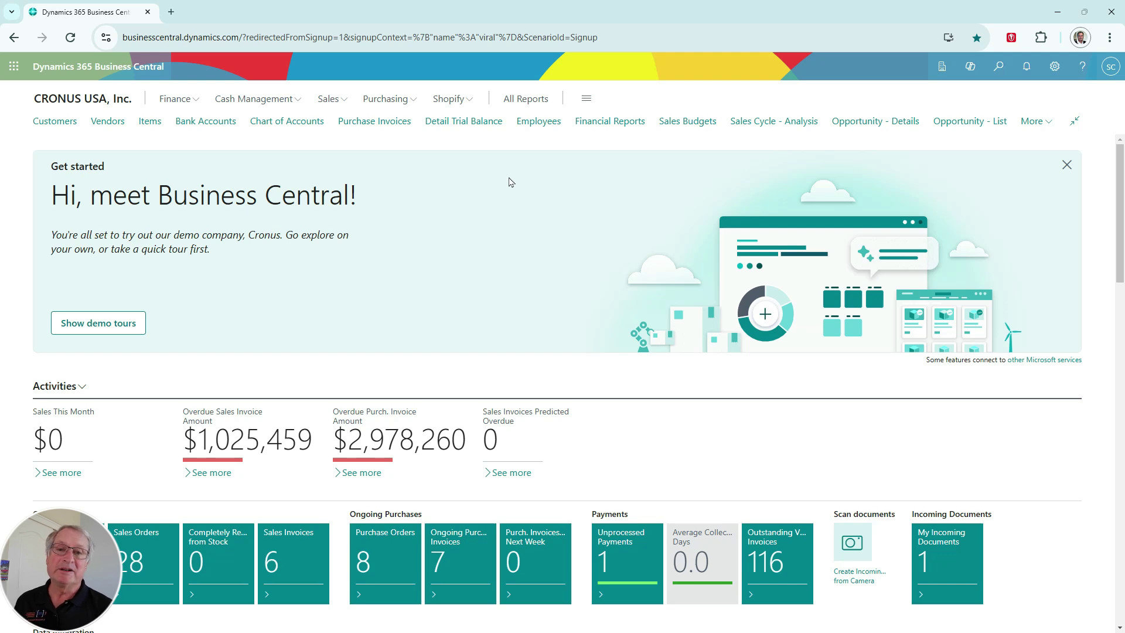
Step: Open the Sales Moving Average (Power BI) report from All Reports under Sales And Marketing
click(515, 98)
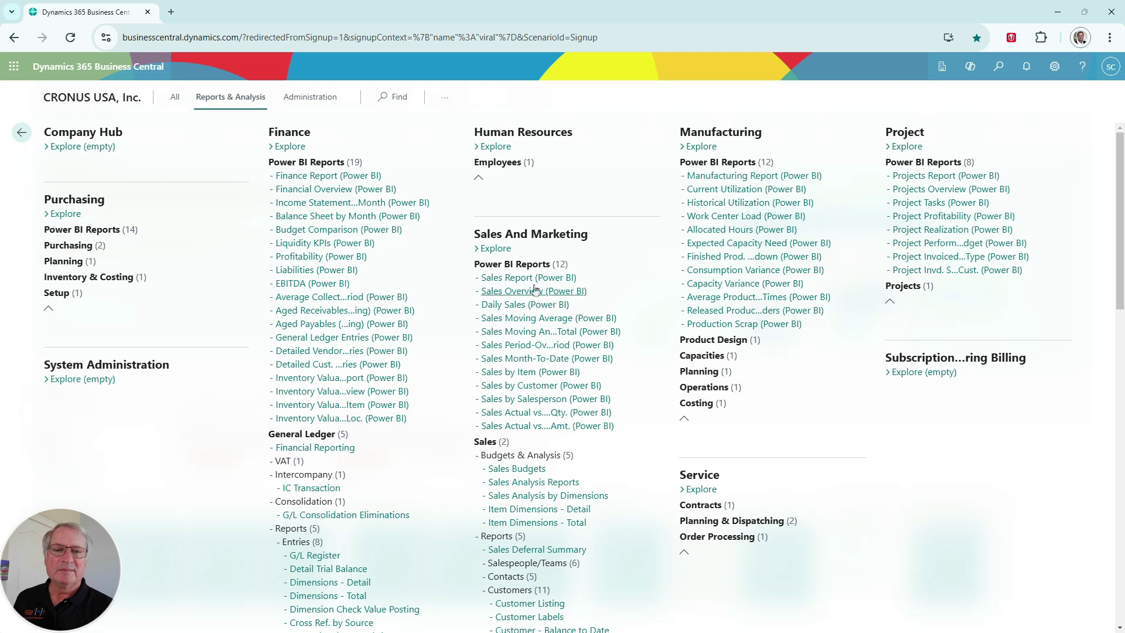
click(529, 318)
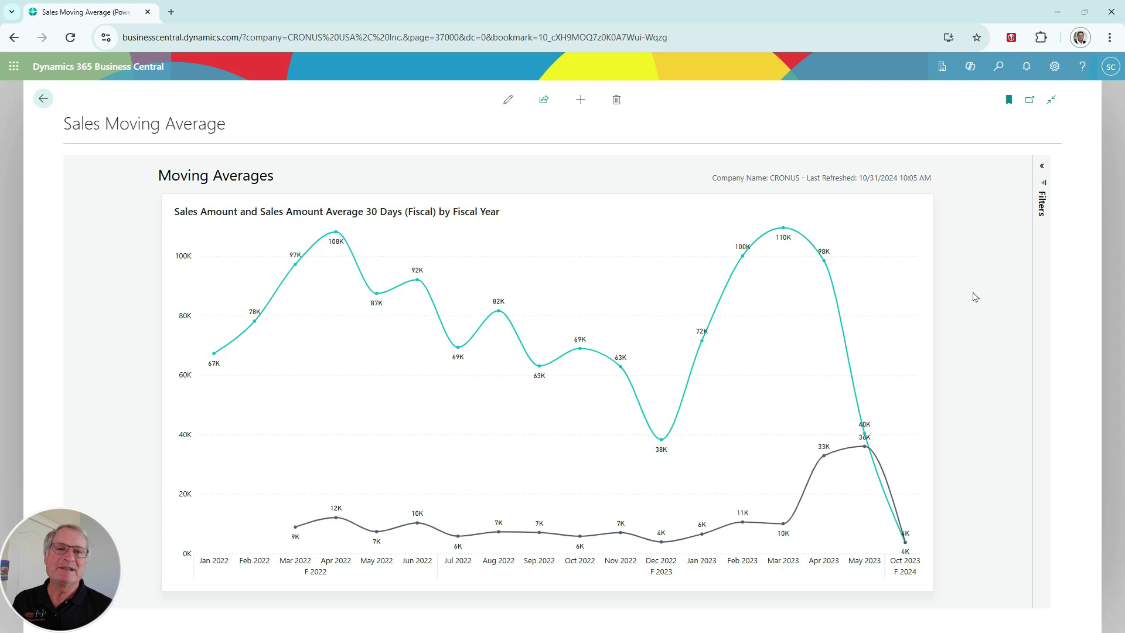
Step: Filter the Sales Moving Average report's Fiscal Year card to F 2023
click(1044, 193)
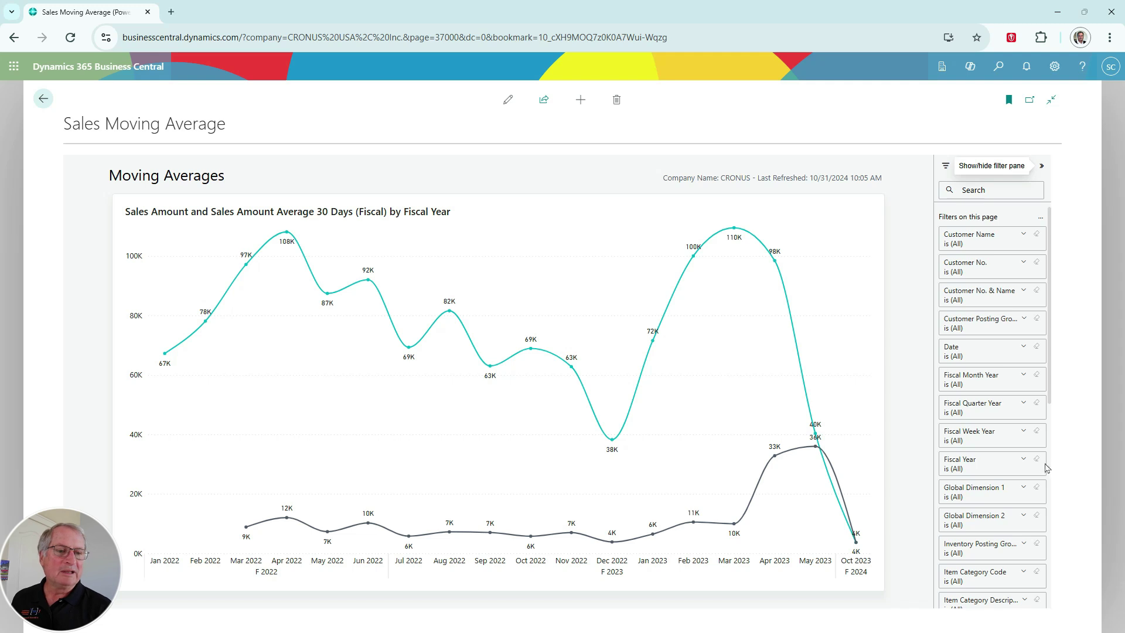
click(1024, 461)
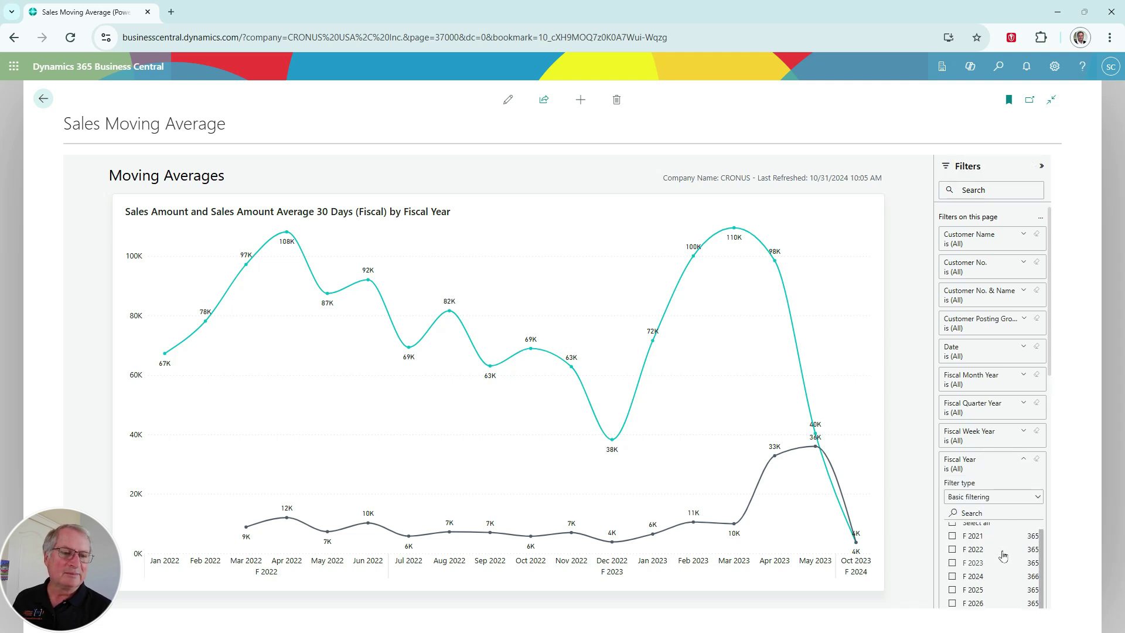
click(952, 563)
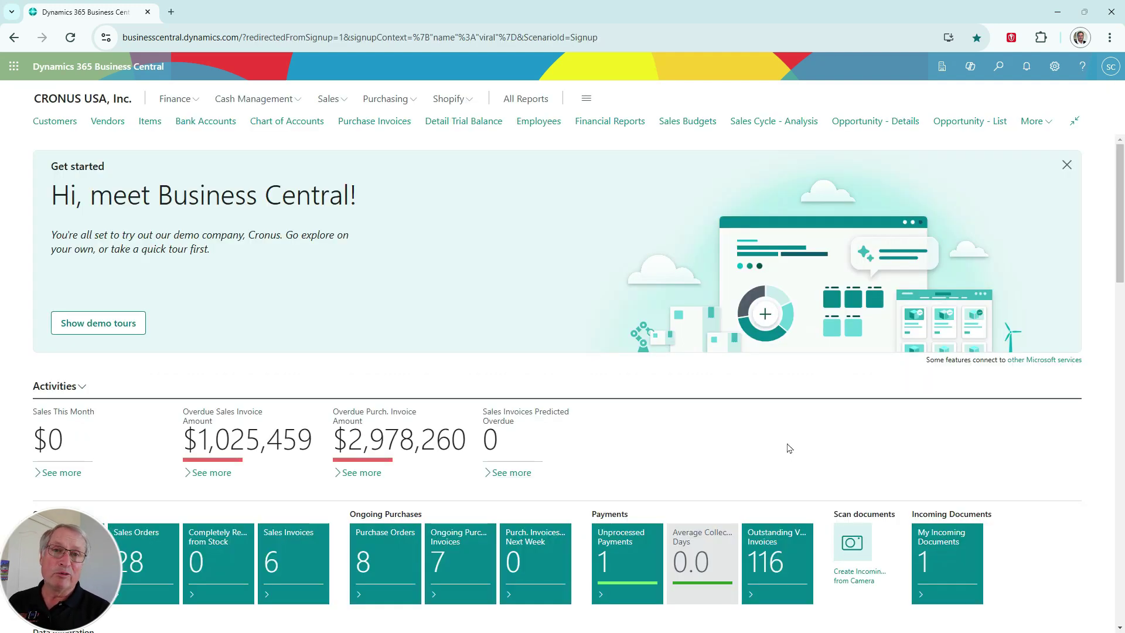
Step: Switch the Insights Power BI part to the Inventory app's Inventory Overview report via Select Report
scroll(788, 440, down, 12)
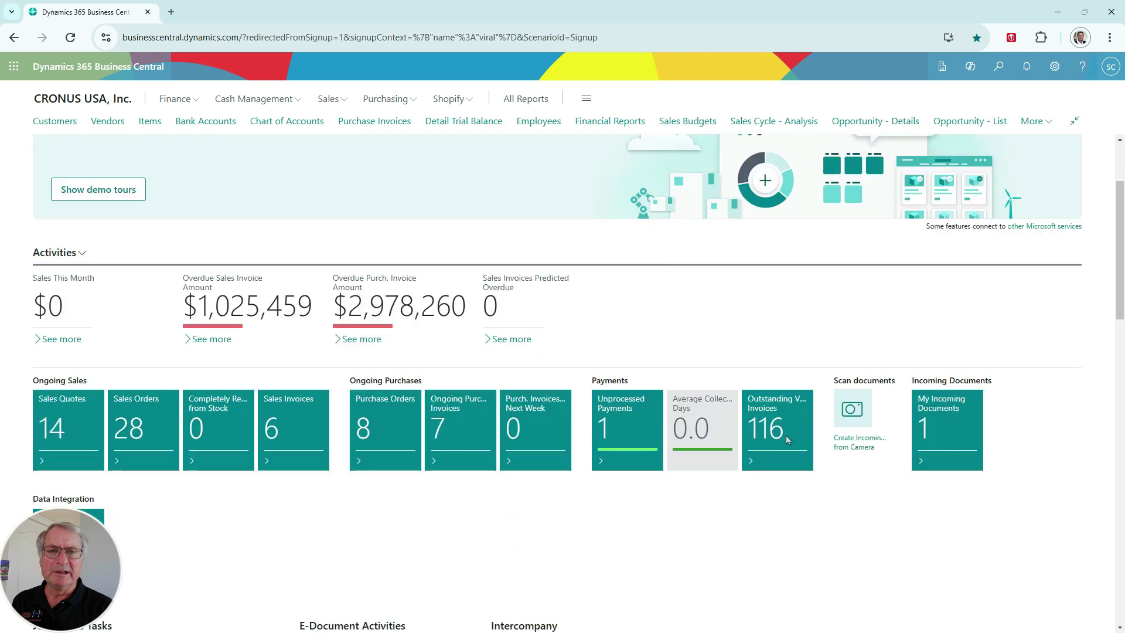
scroll(788, 439, down, 4)
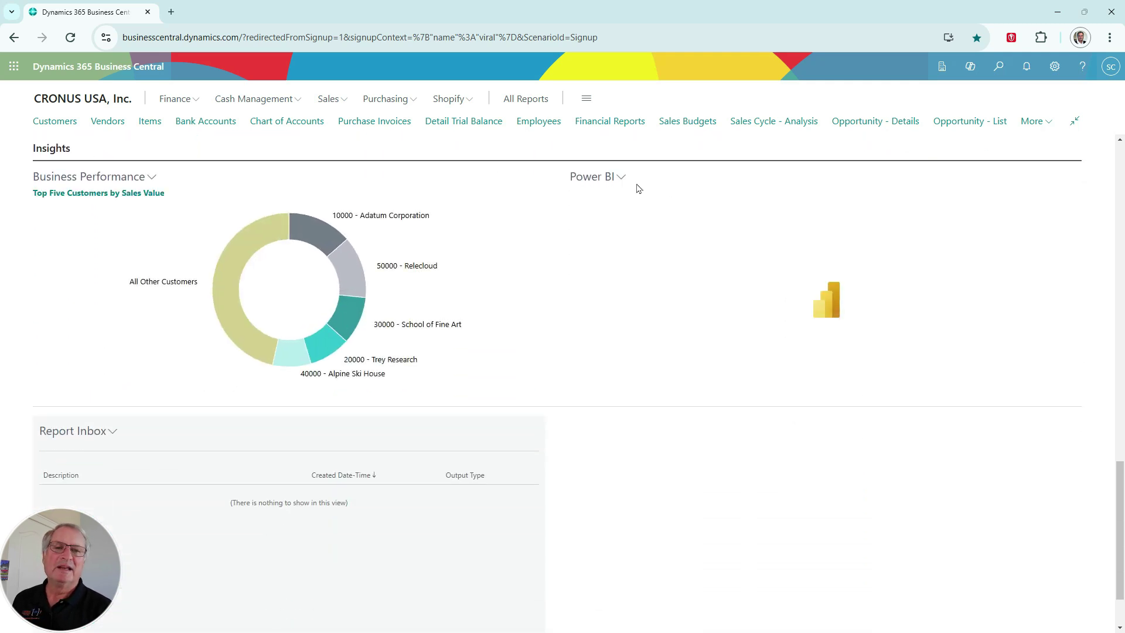
click(622, 176)
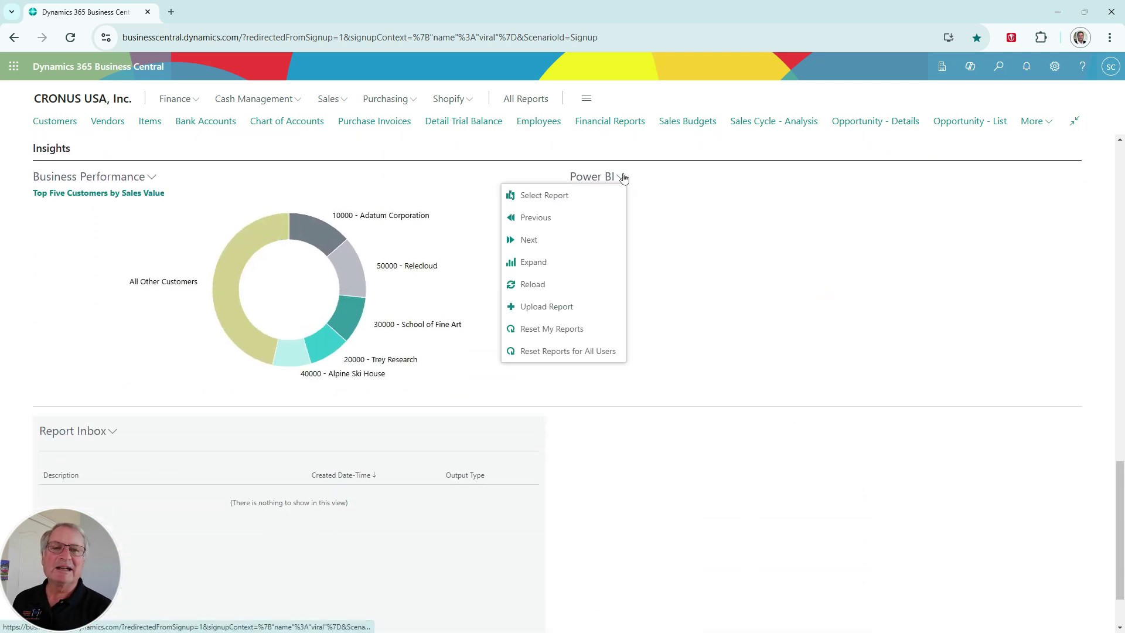
click(553, 197)
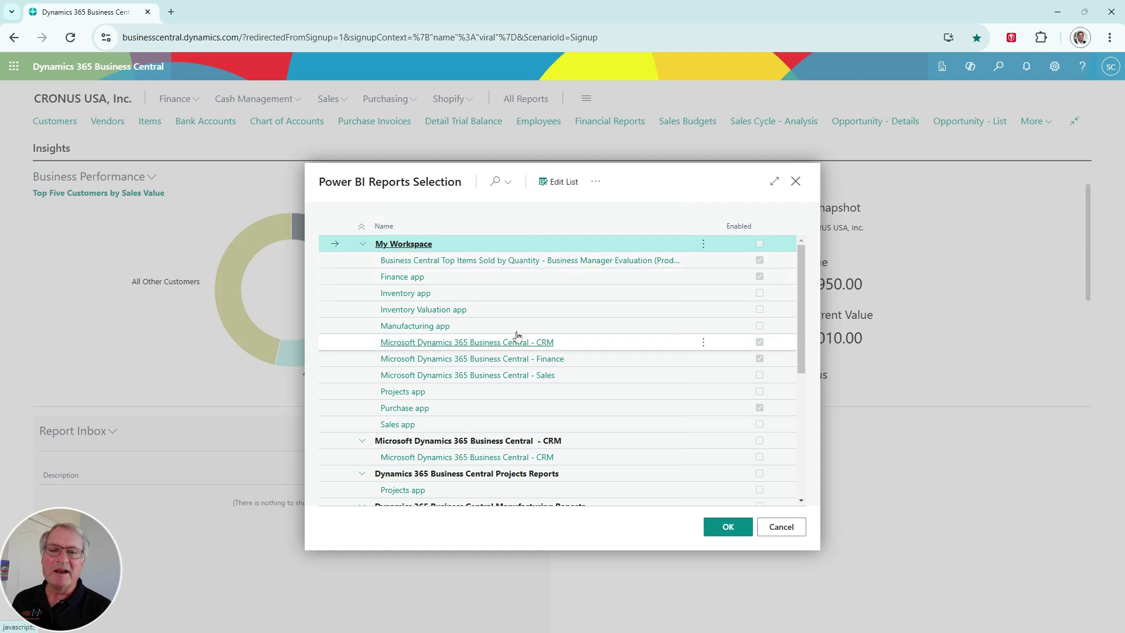
scroll(523, 426, down, 3)
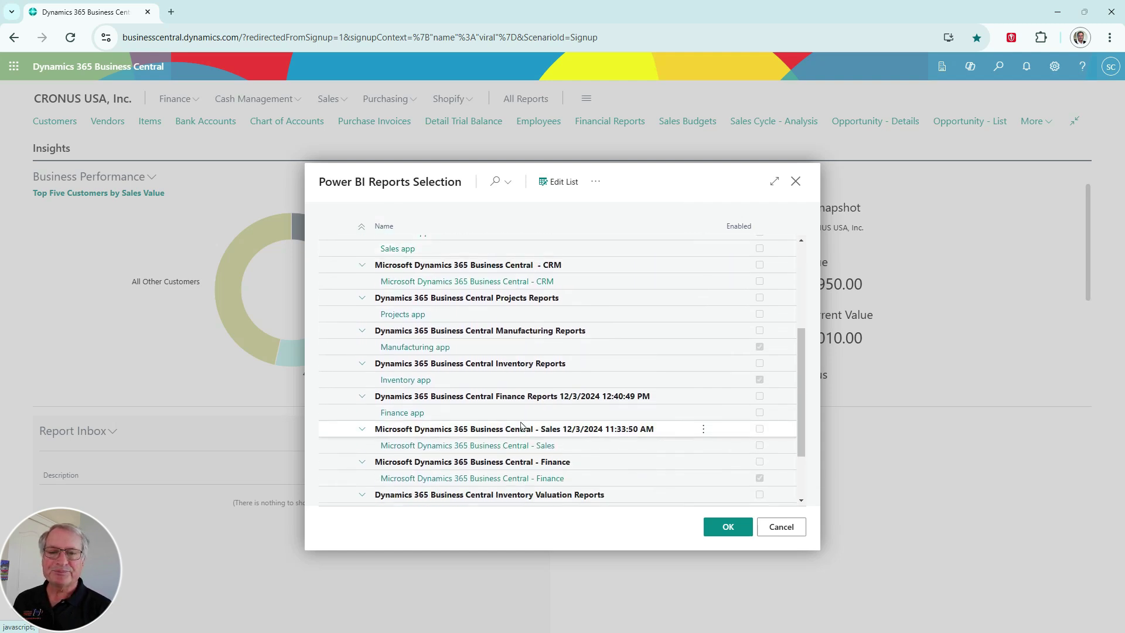
click(404, 381)
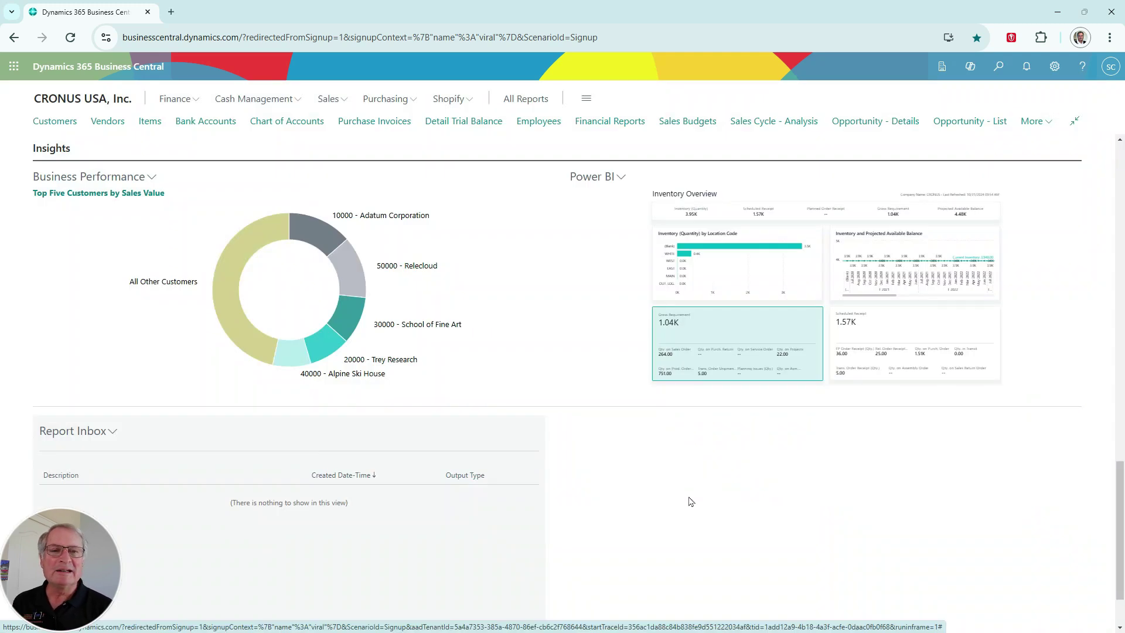
click(621, 178)
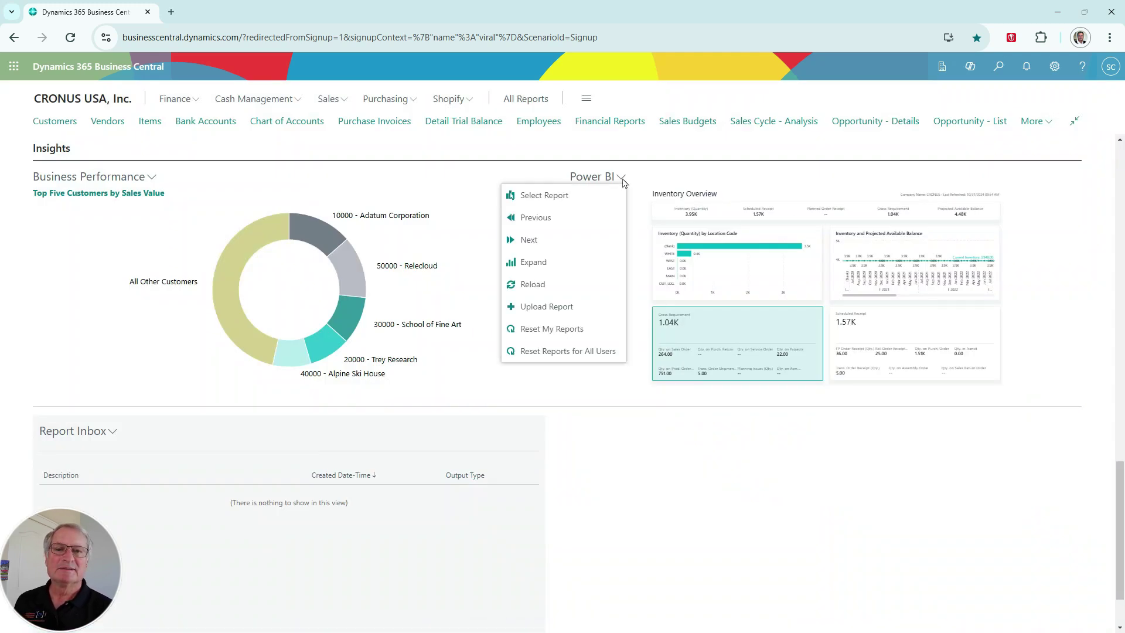
Step: Expand the Inventory app report full page on Item Availability, breaking CHAIR into its four items
click(533, 263)
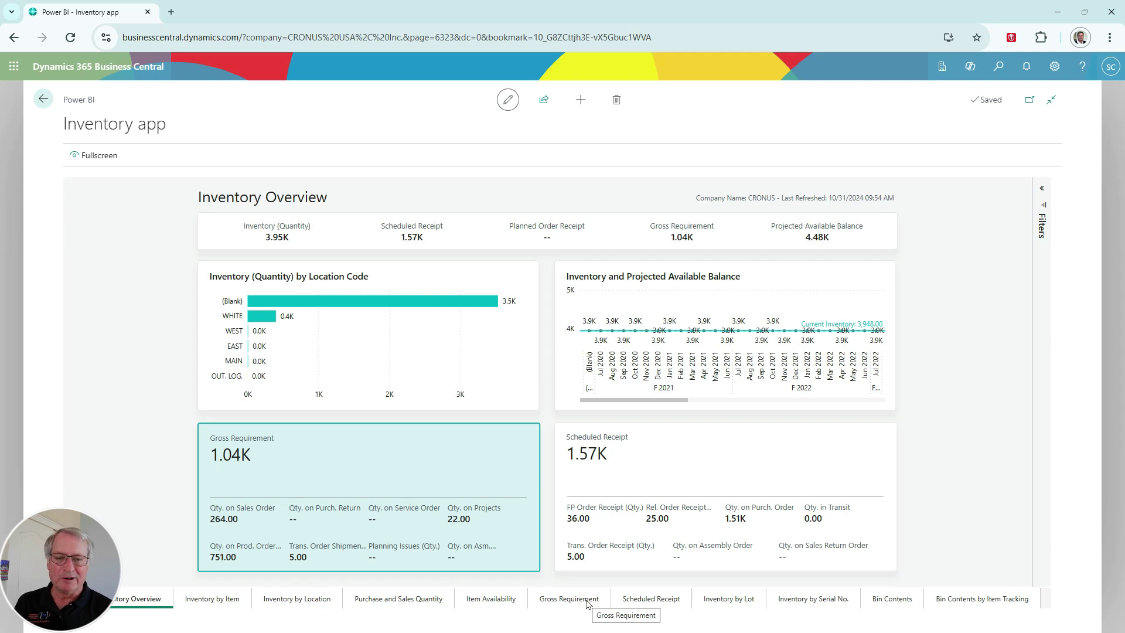
click(491, 599)
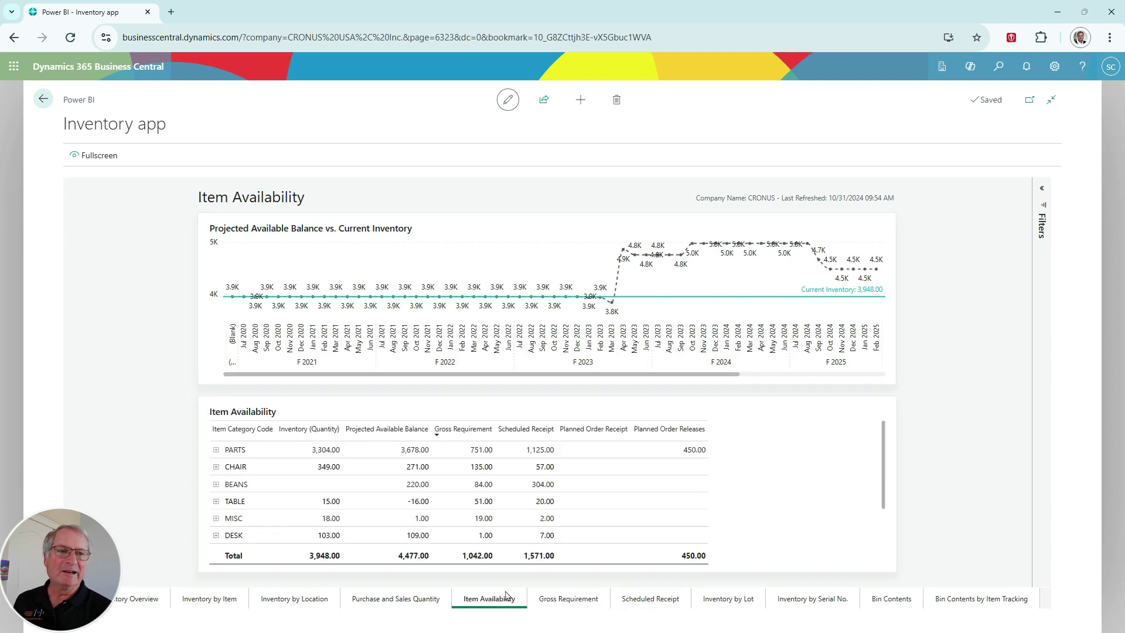
click(1044, 204)
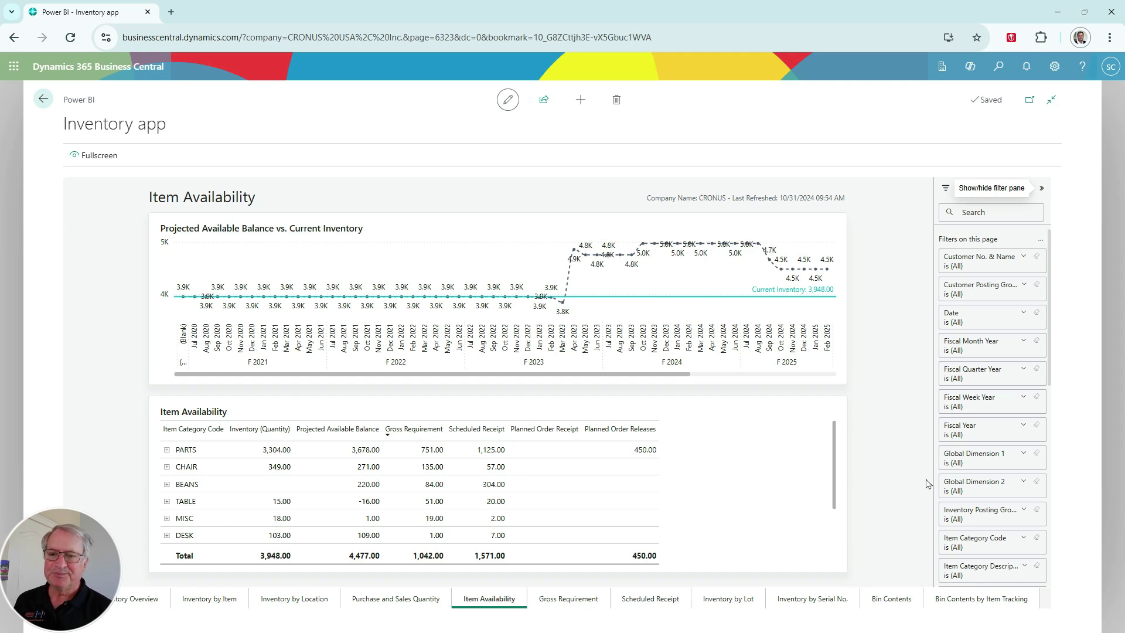
click(166, 467)
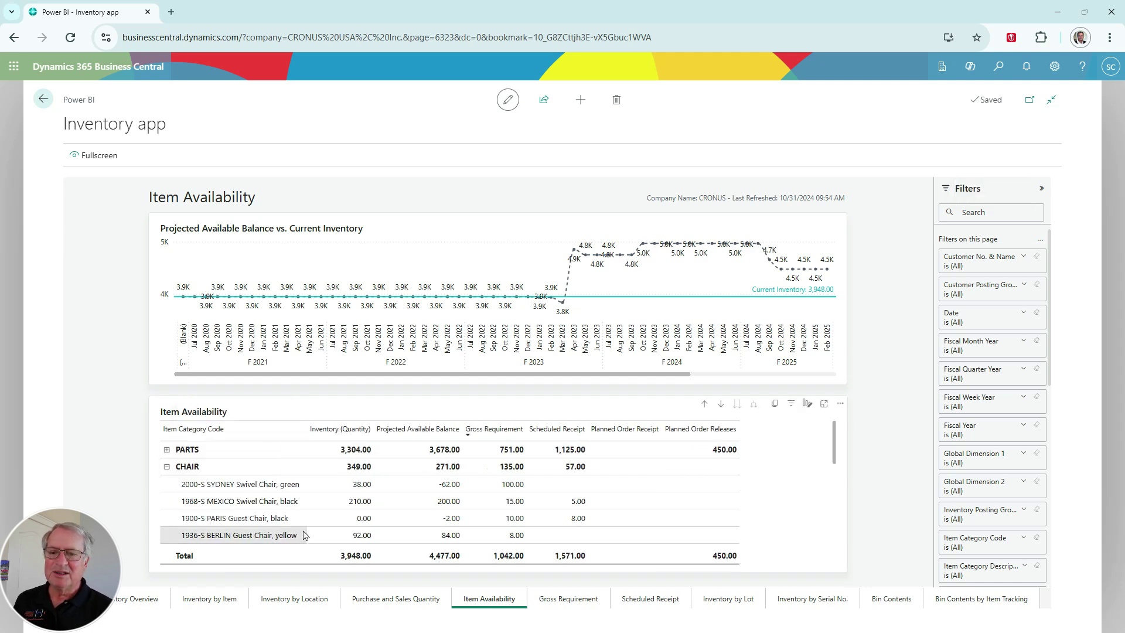
Step: Drill through the SYDNEY Swivel Chair, green to Item Ledger Entry Drillthrough, then return home
right_click(284, 485)
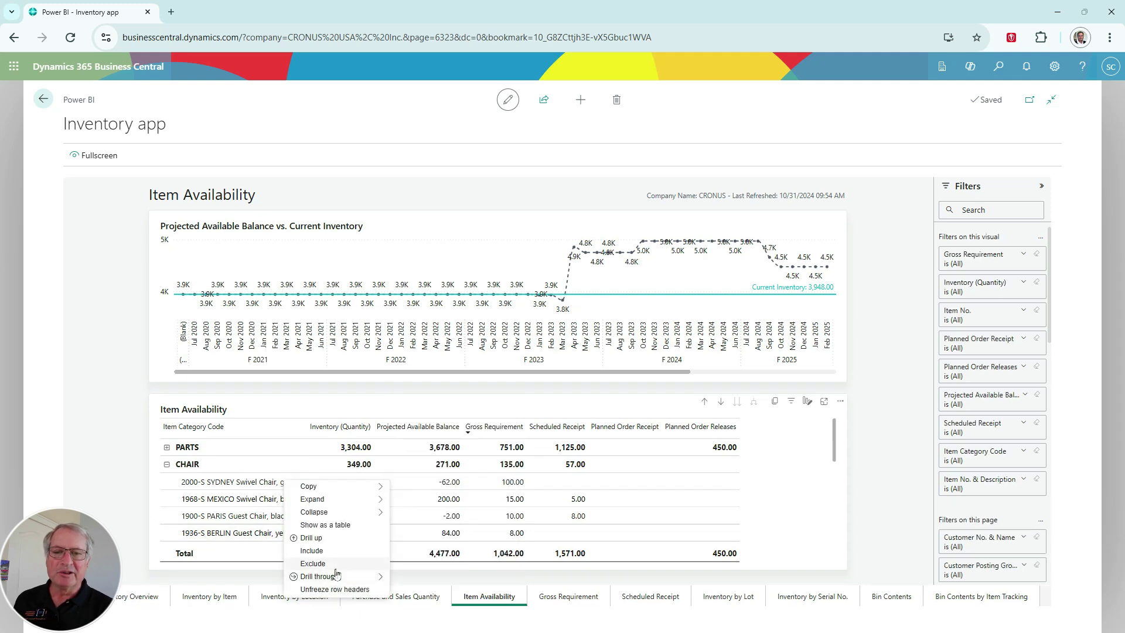
mouse_move(328, 577)
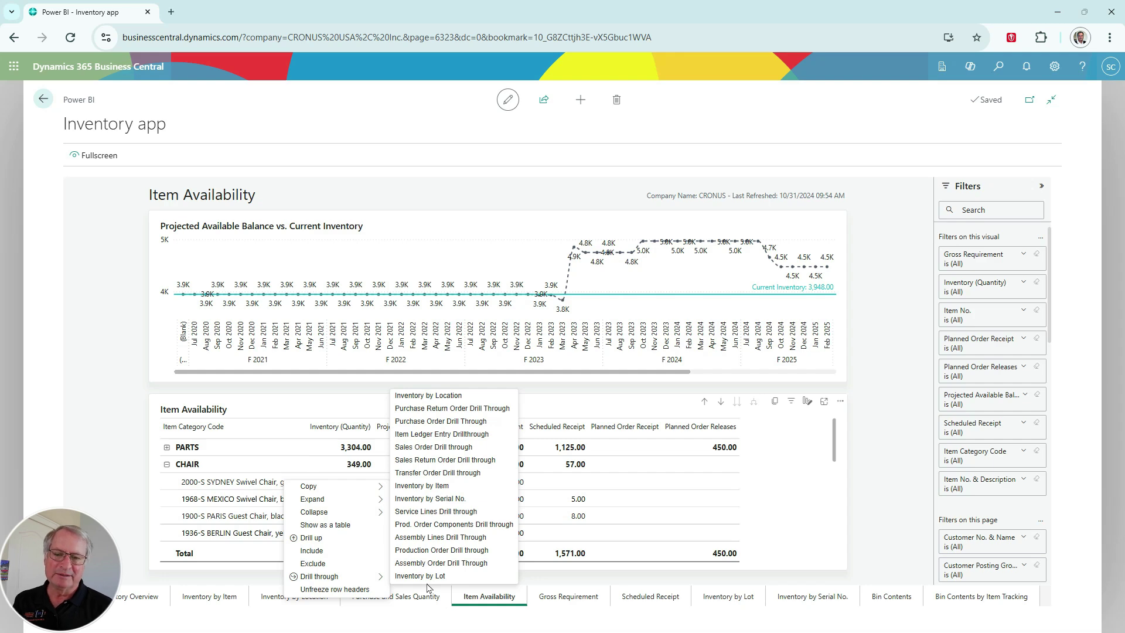
click(443, 434)
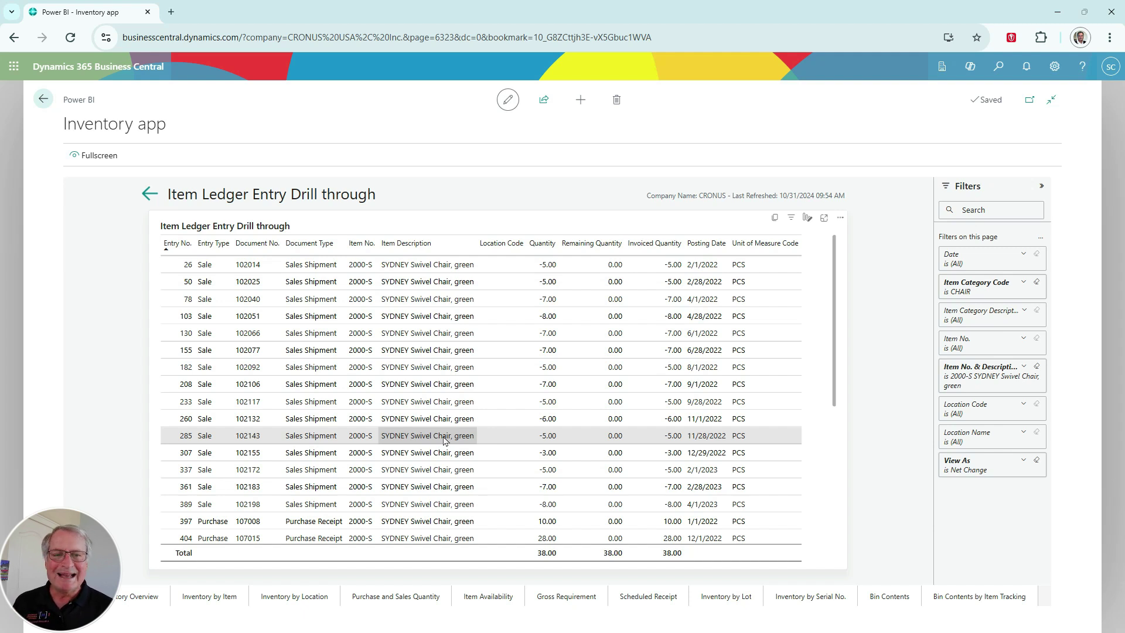
key(Escape)
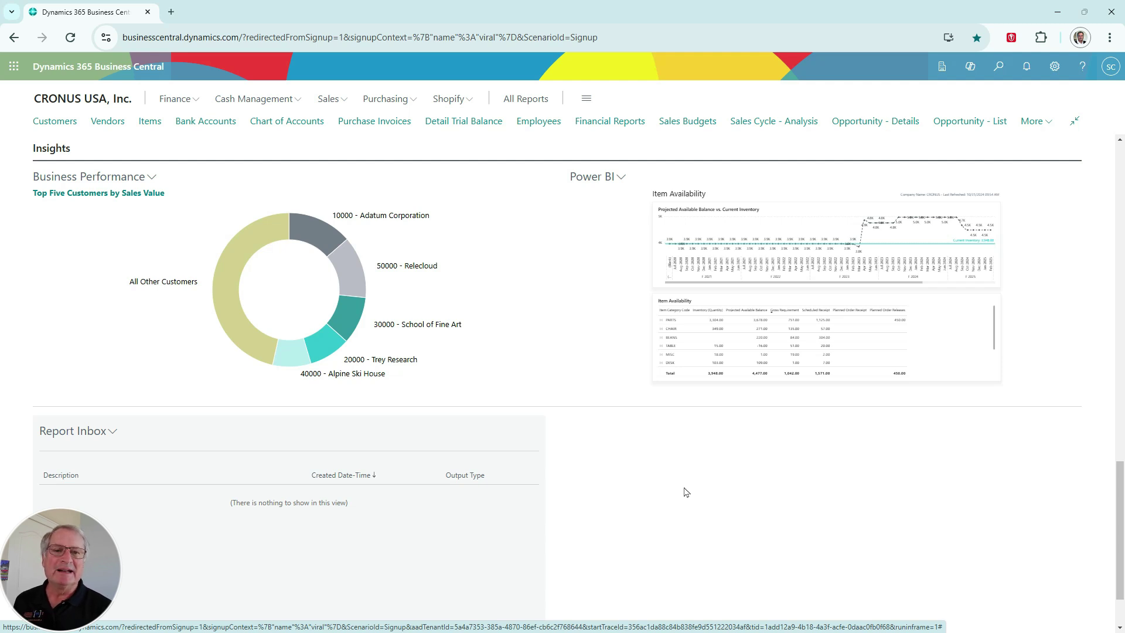
Step: From the Power BI Reports Selection dialog, use Get Reports > Services to browse AppSource apps
click(621, 177)
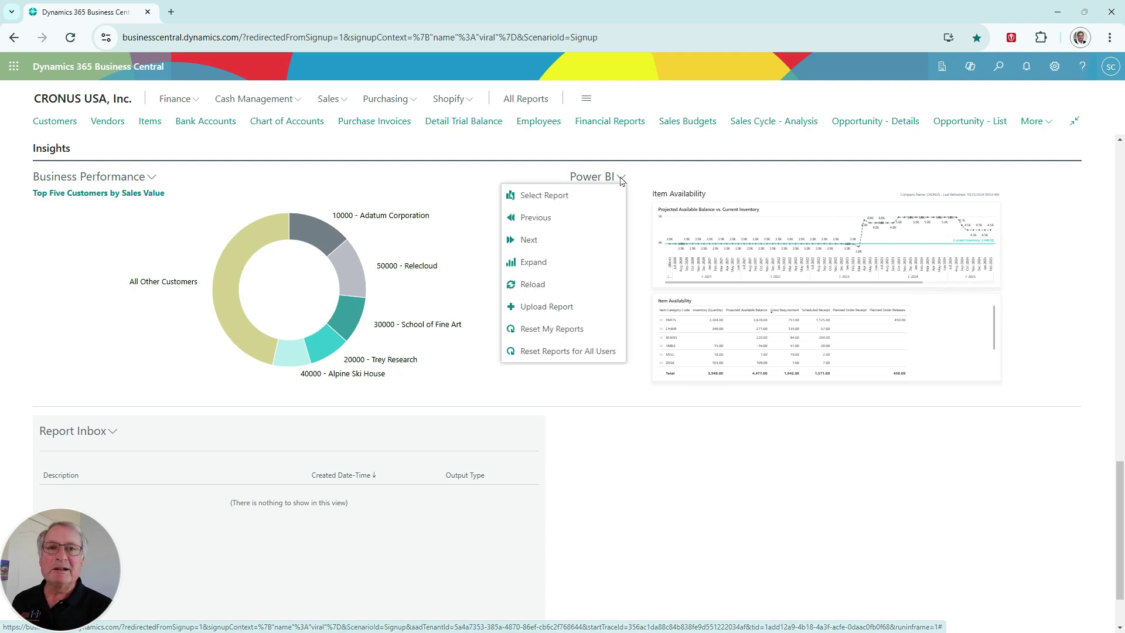
click(549, 197)
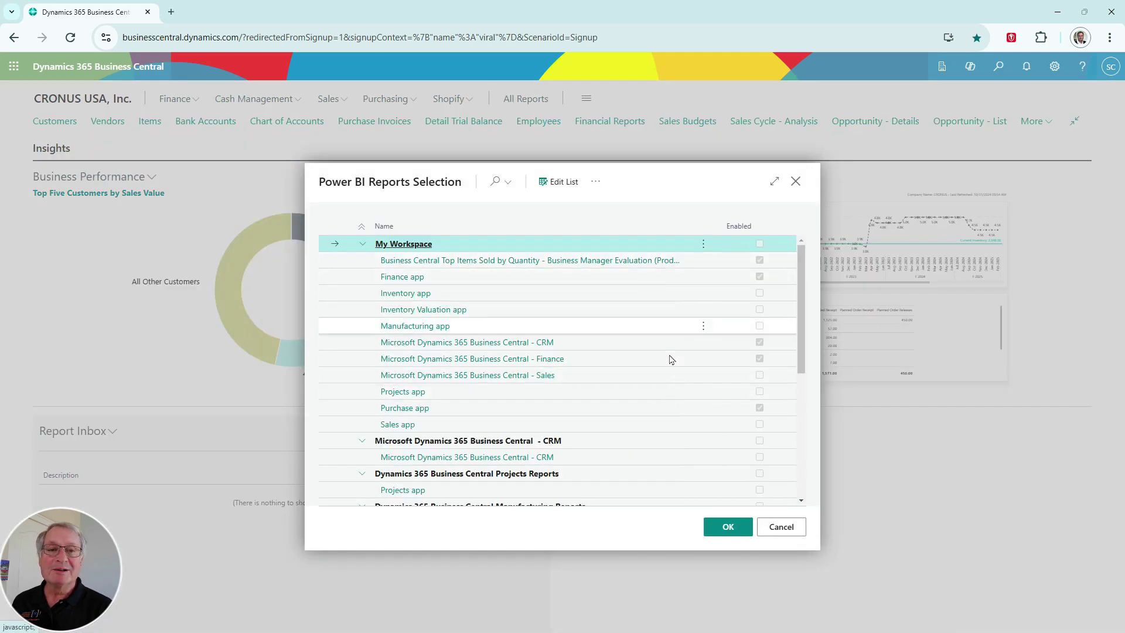
click(595, 182)
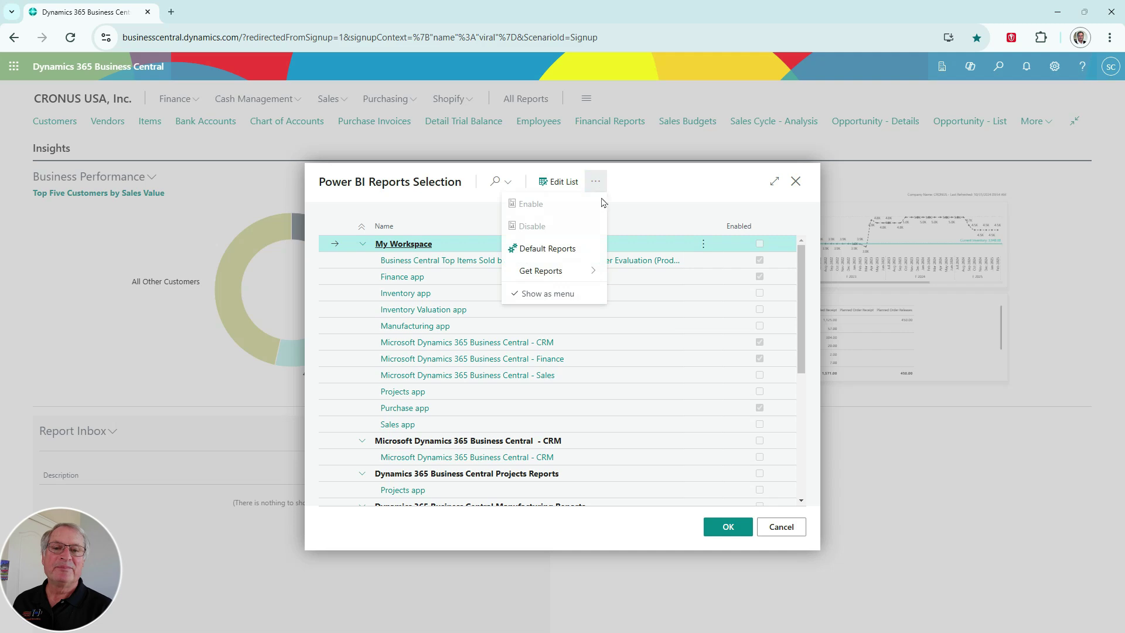
mouse_move(571, 270)
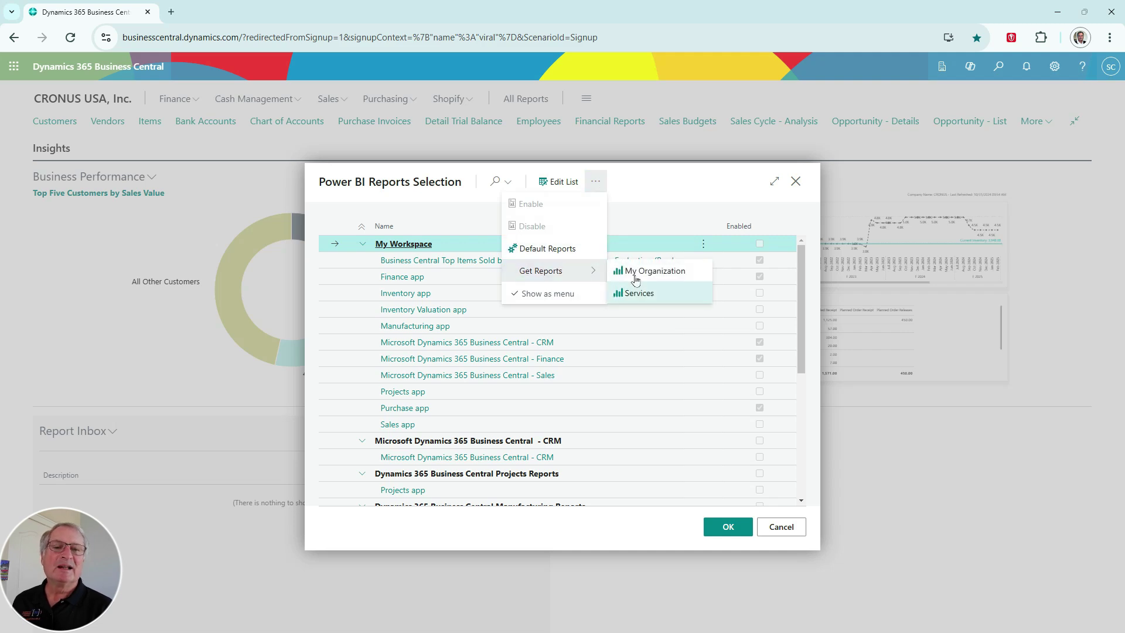
click(647, 294)
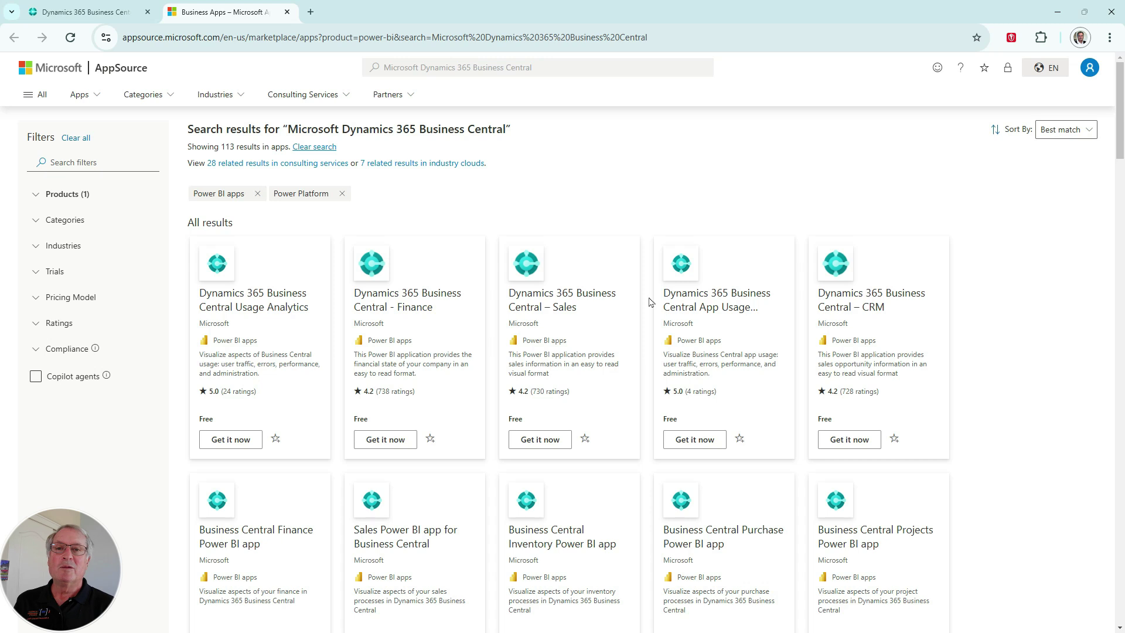
Step: Expand the Products filter, browse the results, and choose Get it now on App Usage Analytics
click(61, 194)
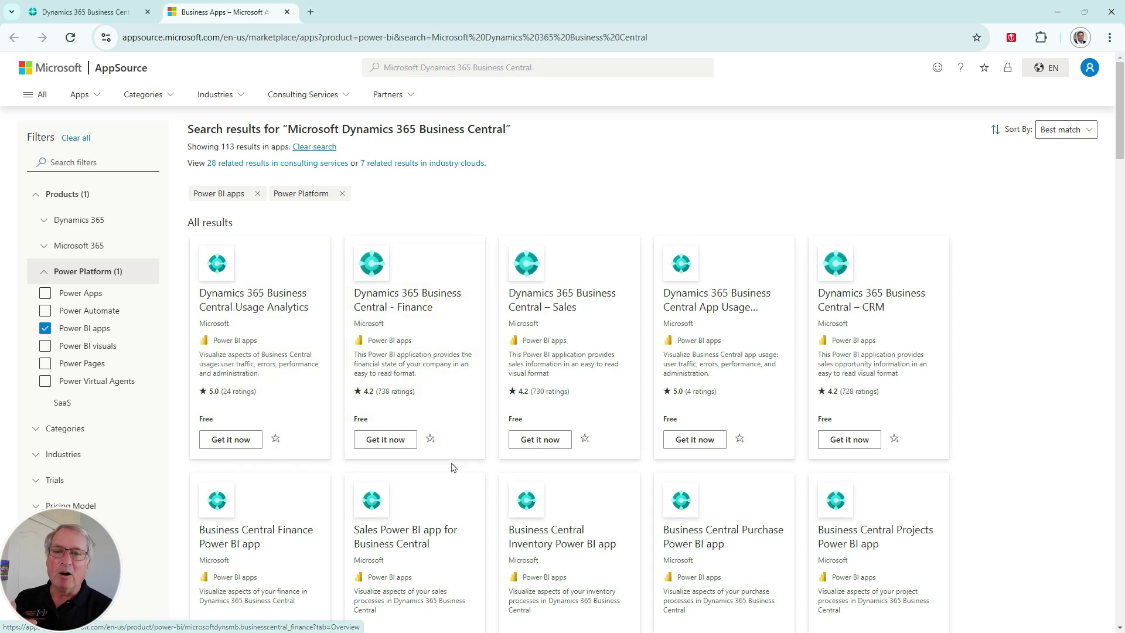
scroll(451, 467, down, 4)
scroll(451, 467, down, 3)
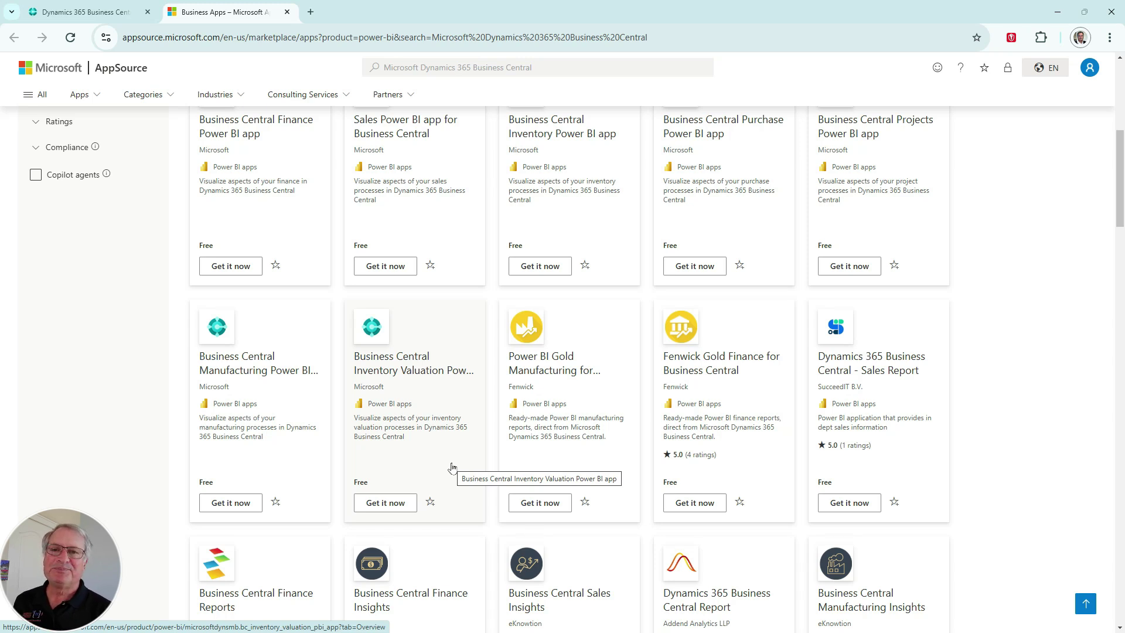
scroll(452, 467, up, 7)
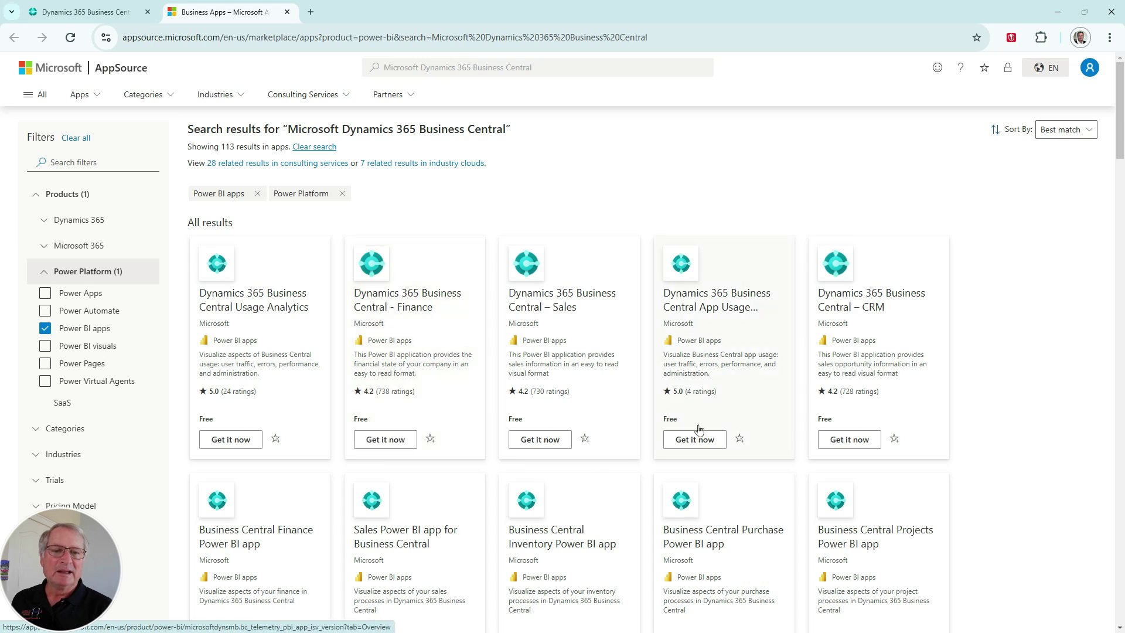
click(699, 449)
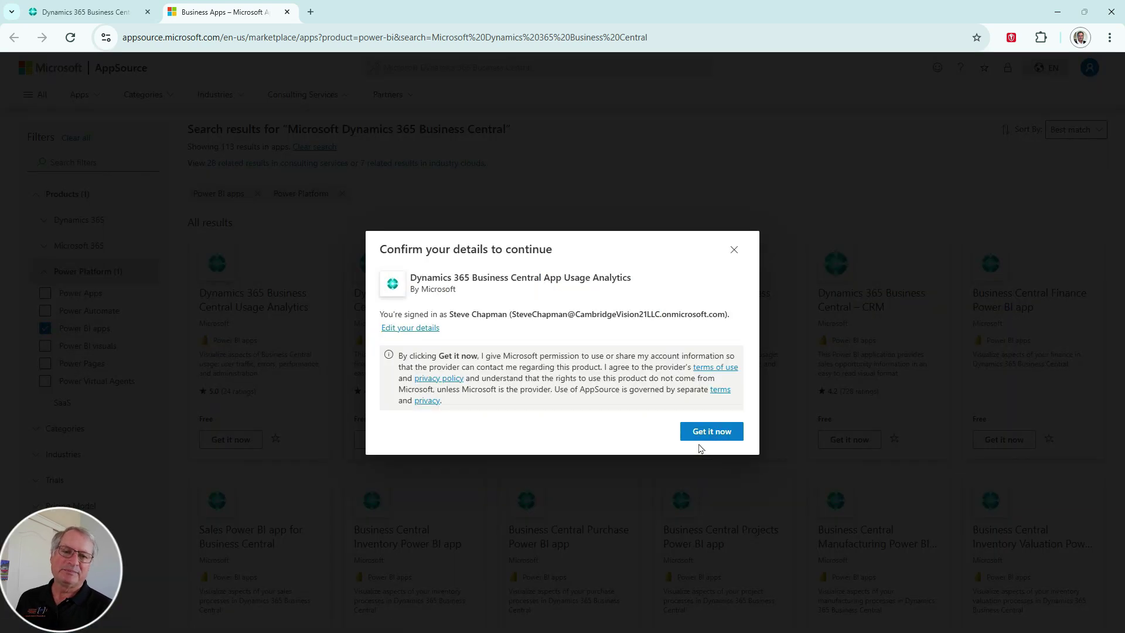
Step: Install App Usage Analytics in Power BI, then open the Purchase Reports app on Purchases by Item
click(710, 431)
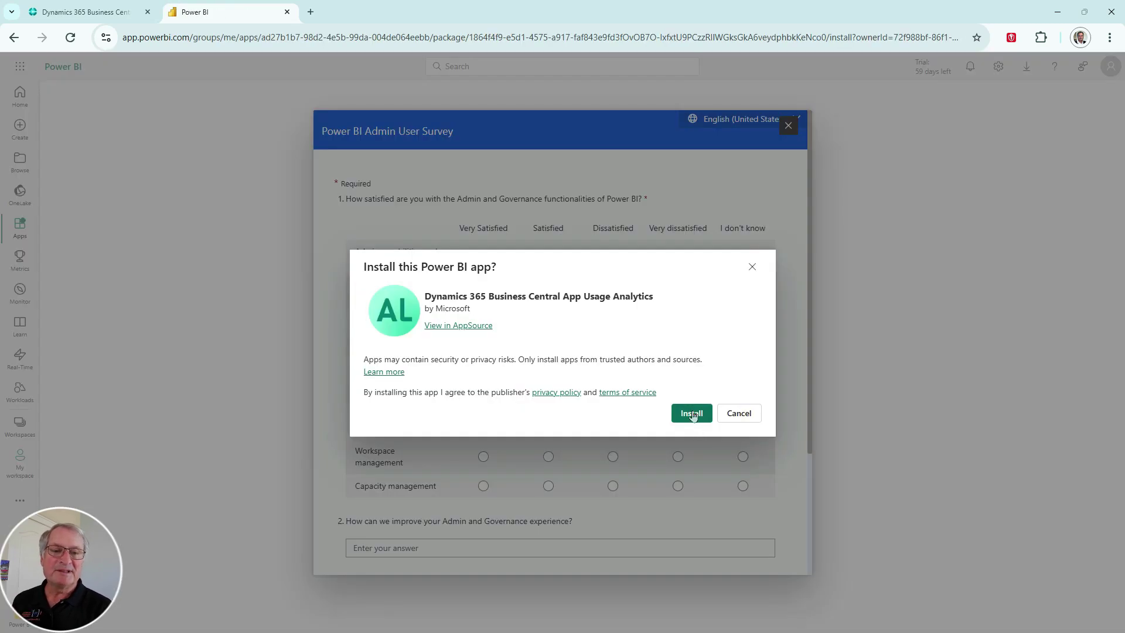
click(692, 414)
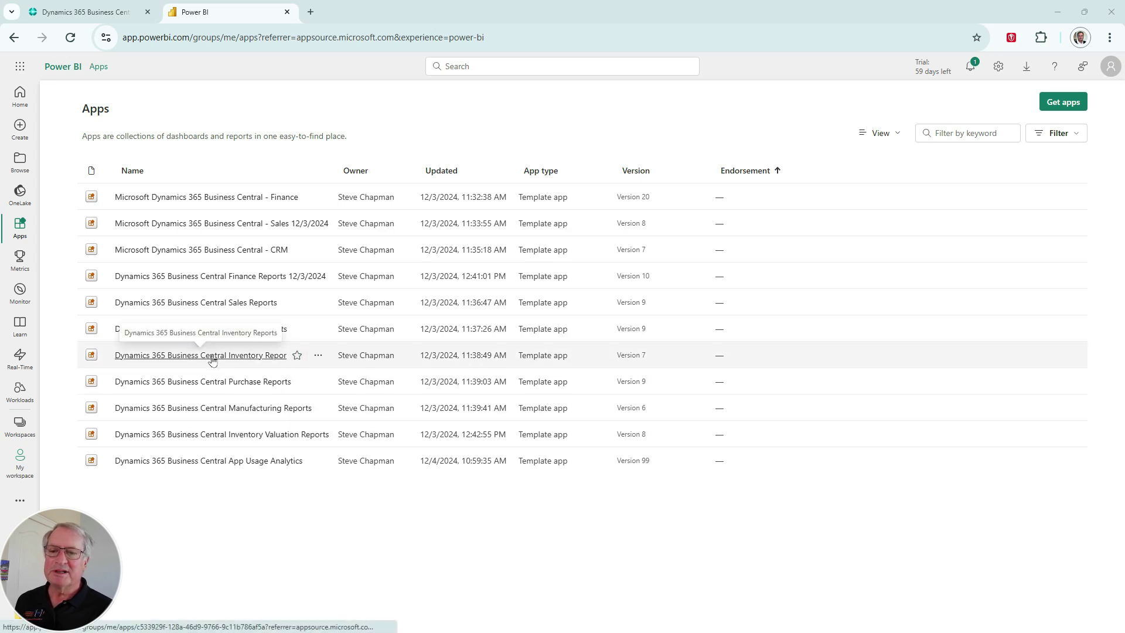
click(205, 384)
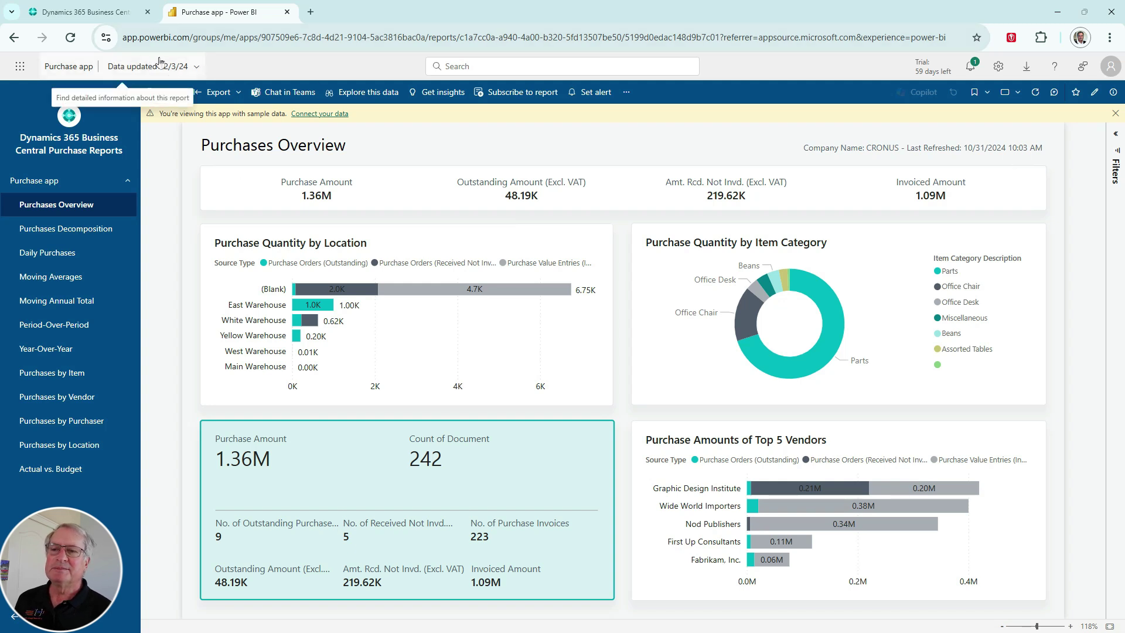
click(48, 374)
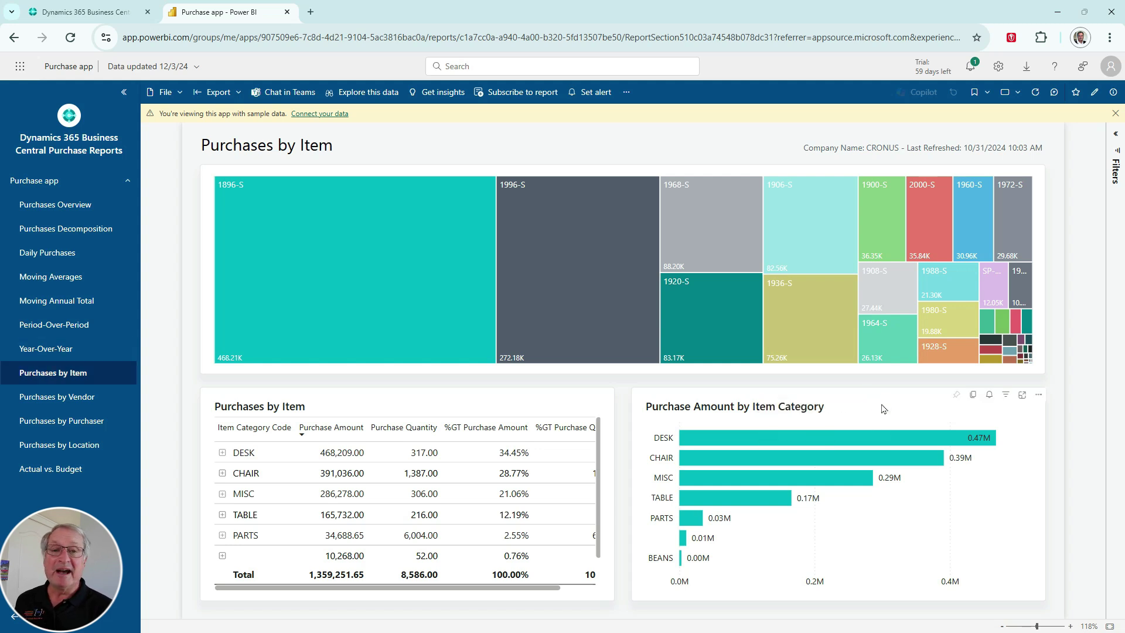
Step: Filter Purchases by Item to DESK, expand it to the 1896-S ATHENS Desk, and close the tab
mouse_move(874, 439)
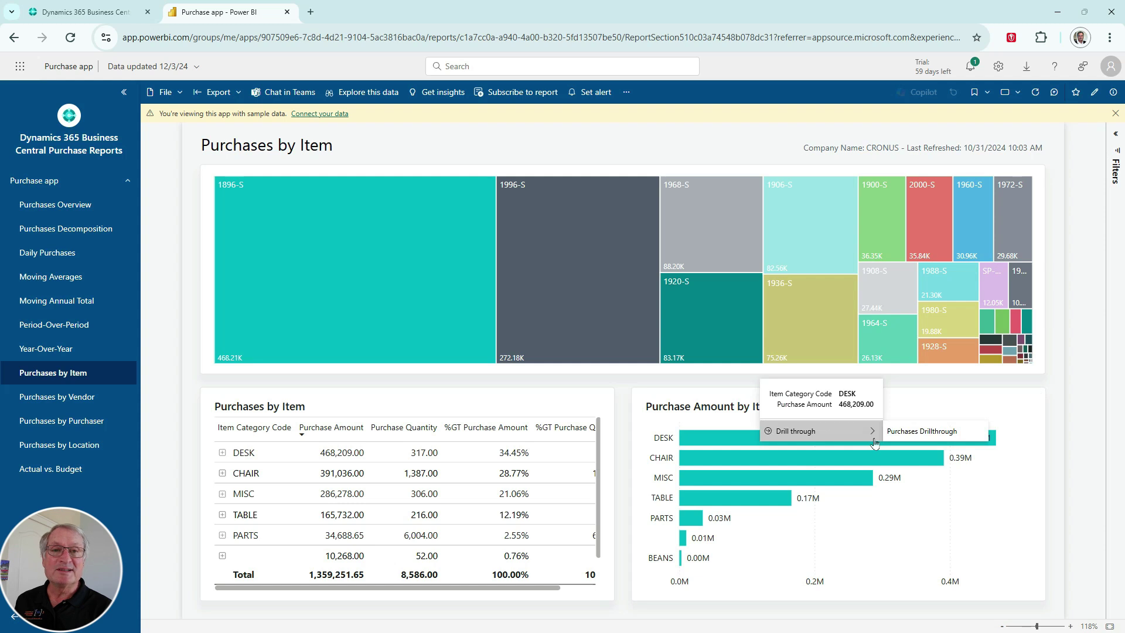
click(731, 443)
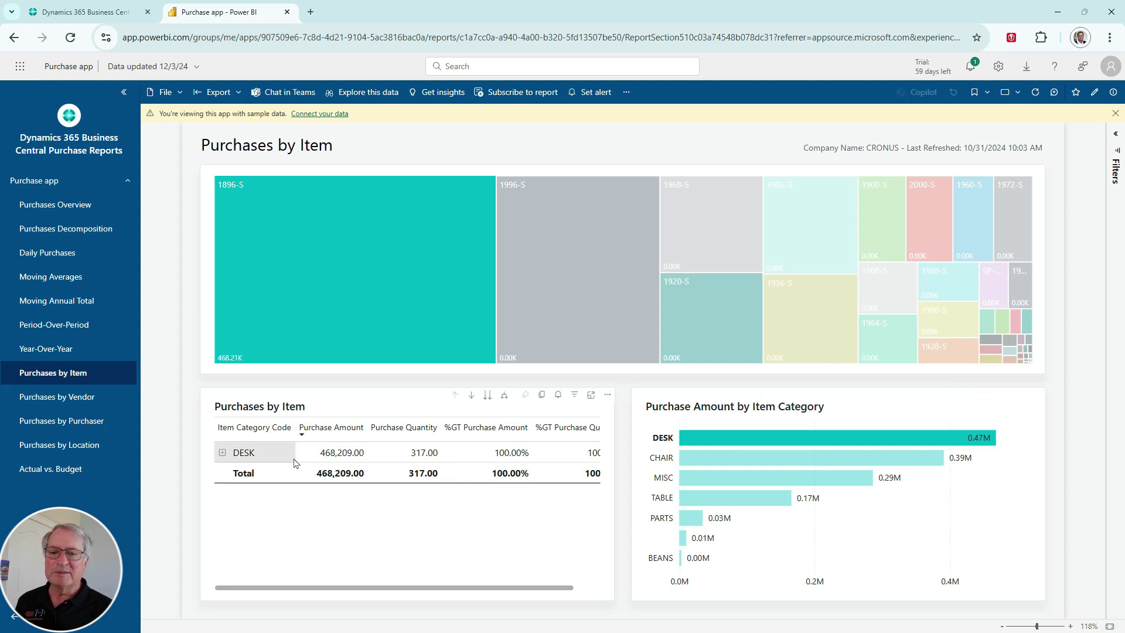
click(222, 452)
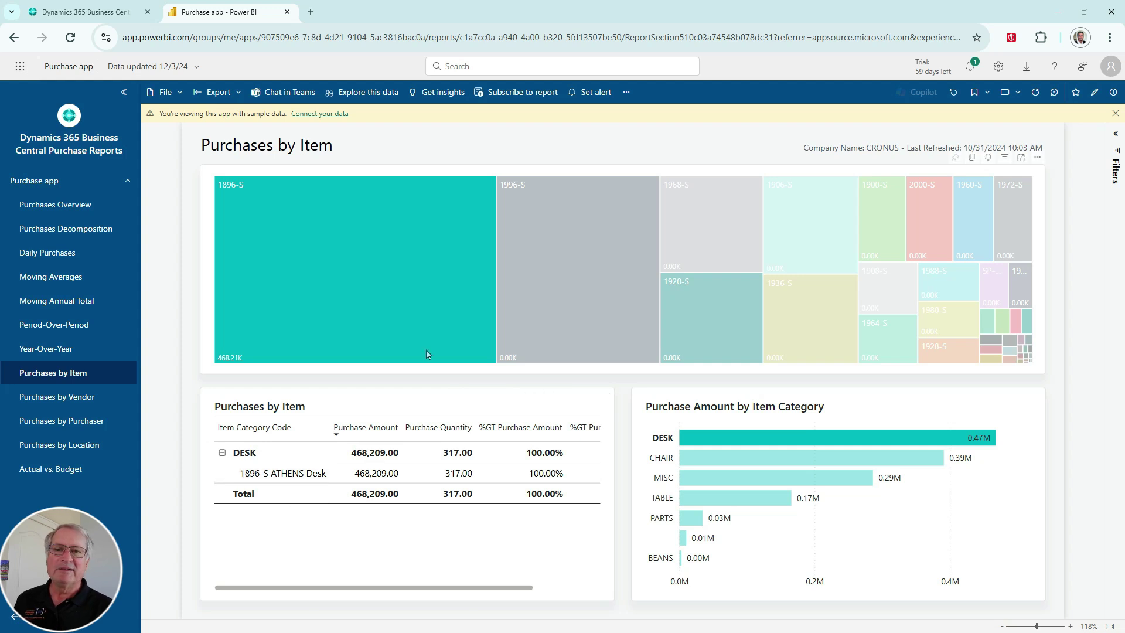
mouse_move(421, 279)
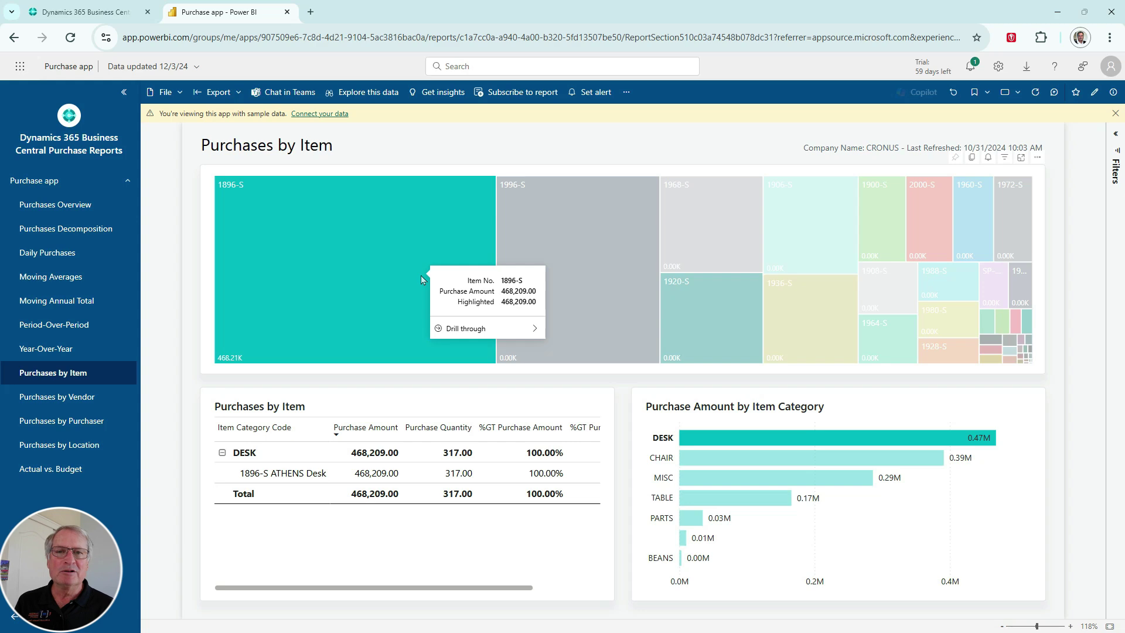
key(ctrl+w)
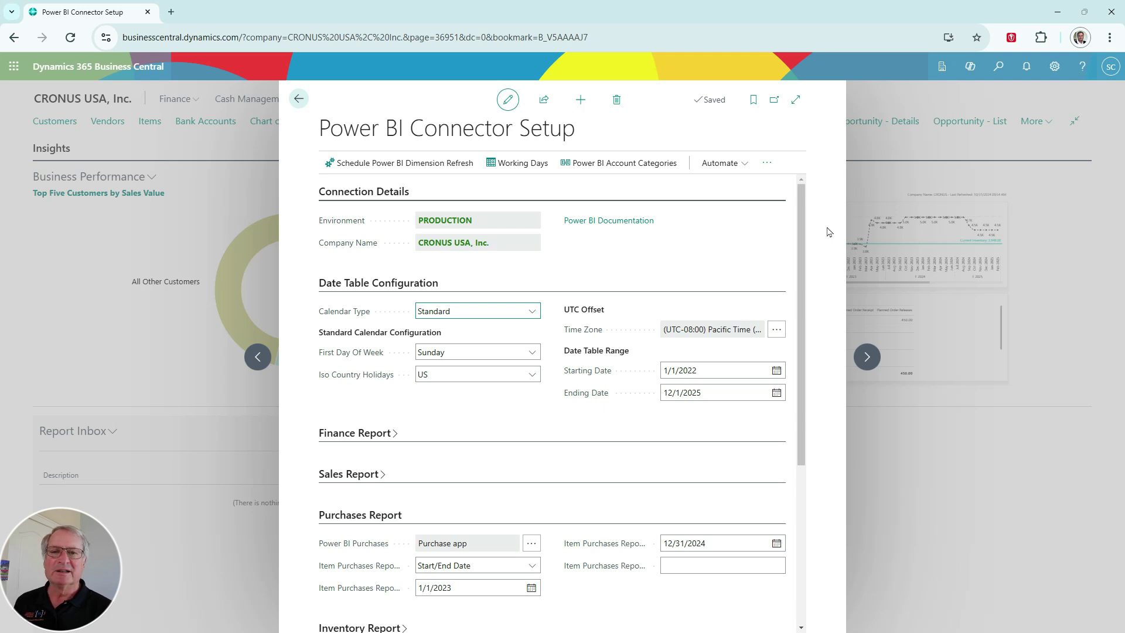
Step: Expand the Finance Report settings on the Power BI Connector Setup page
mouse_move(577, 403)
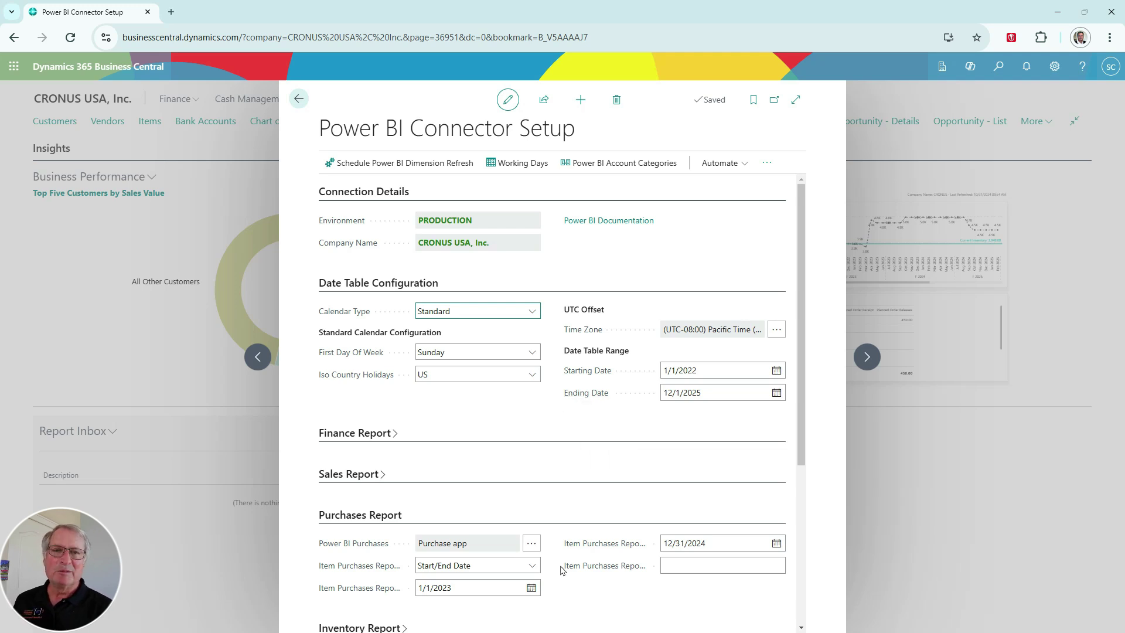
scroll(562, 573, down, 2)
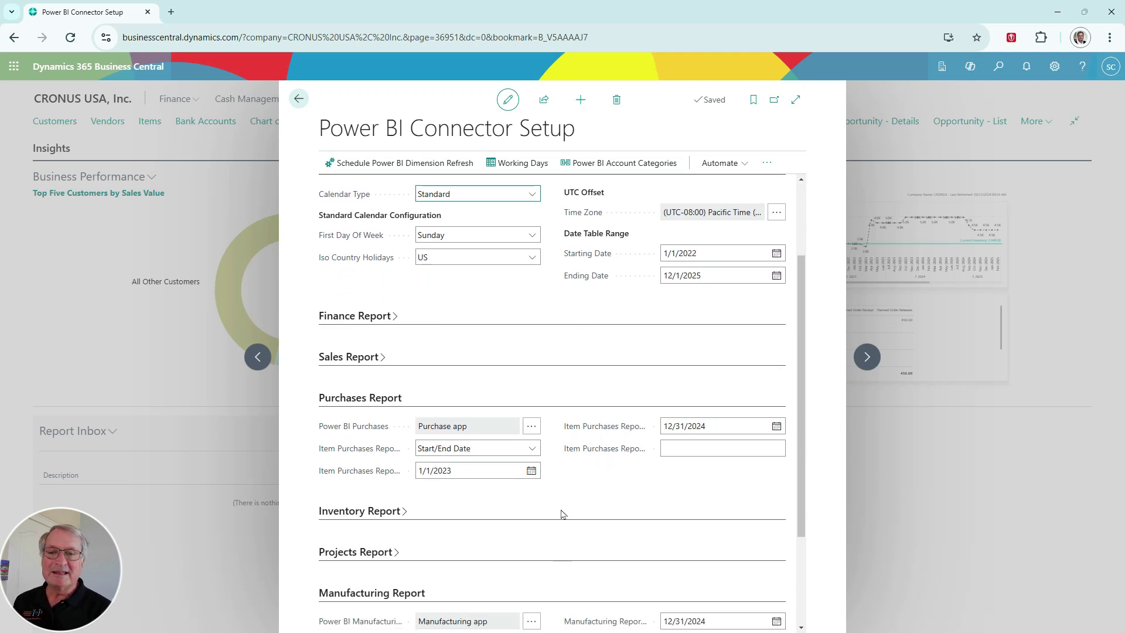
click(389, 317)
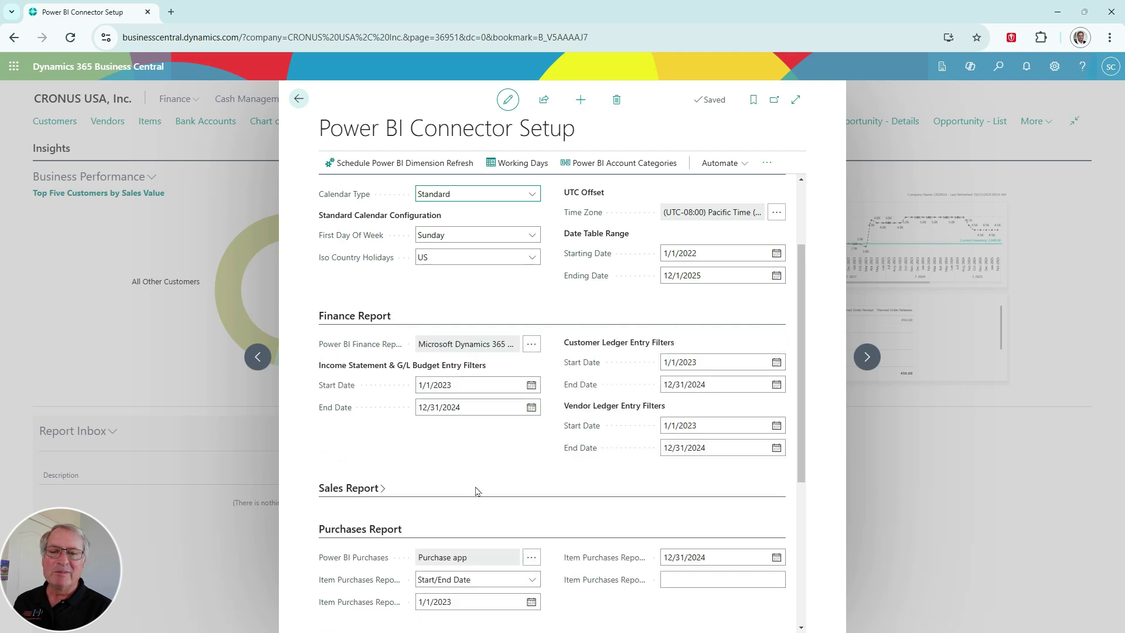